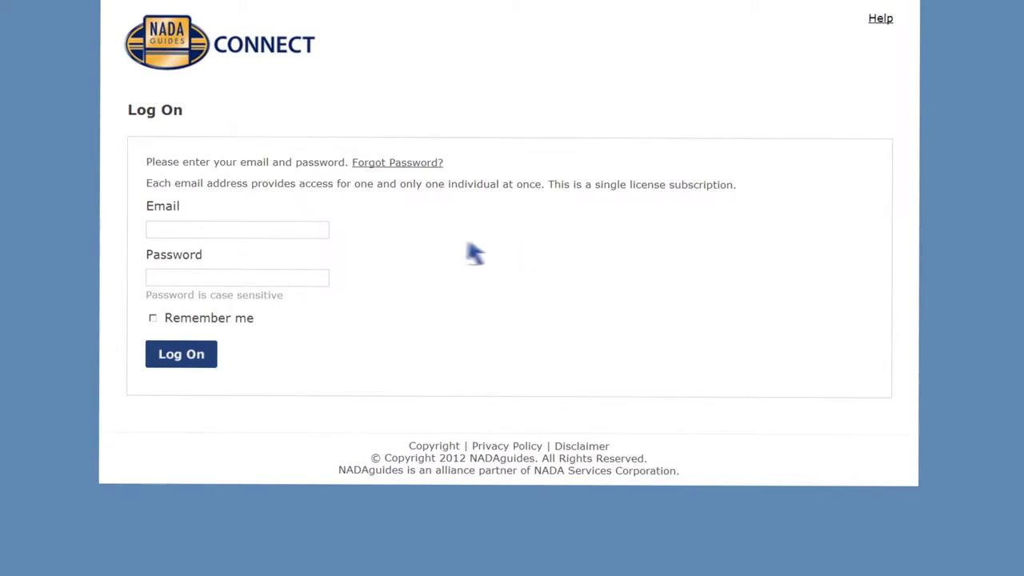
- Log on with the account e-mail and password to reach the Home page
click(152, 228)
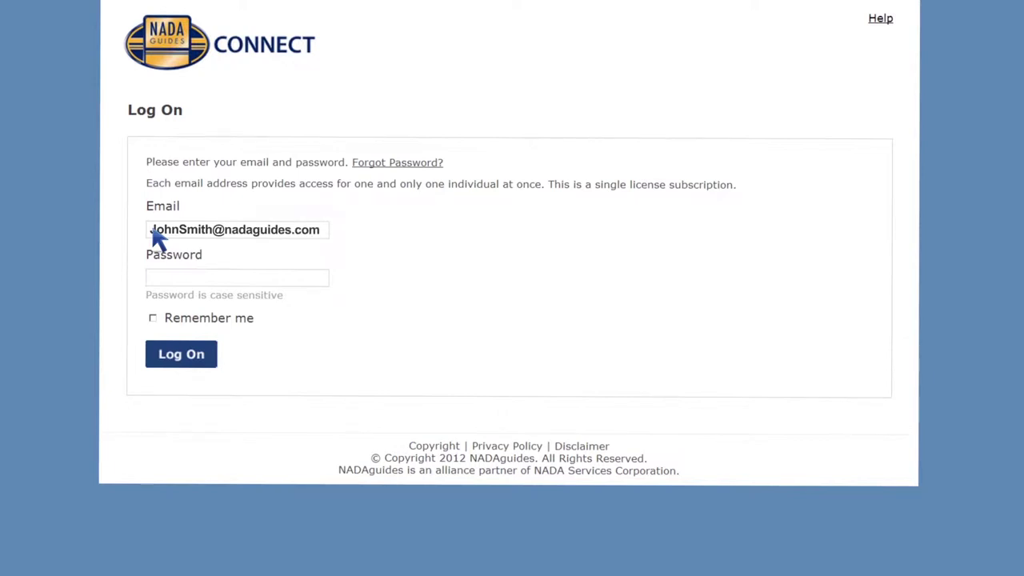
click(156, 280)
text(**********)
click(182, 362)
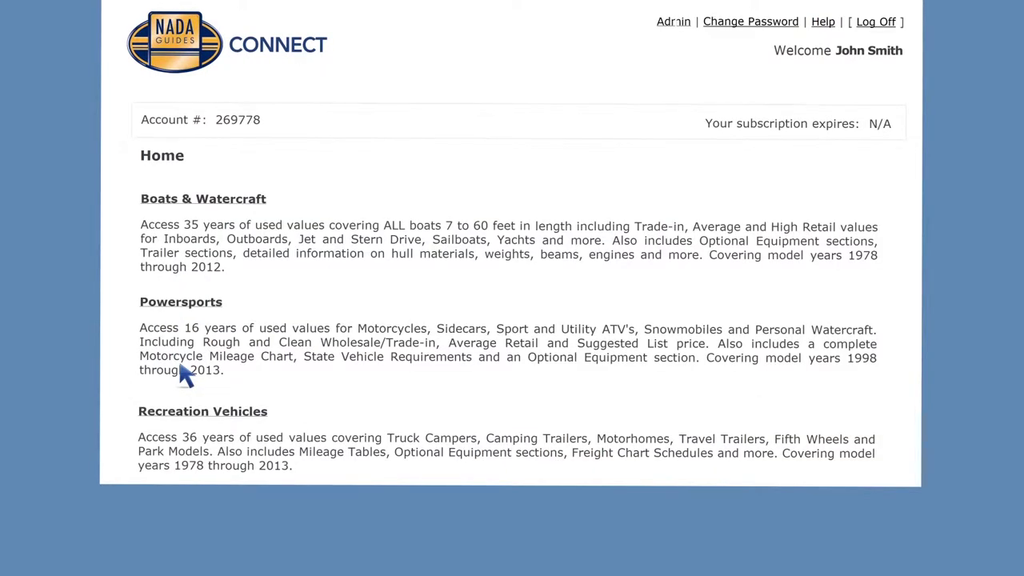
- Choose Boats & Watercraft, then Power Boats, and search manufacturers for 'Bayl'
click(178, 202)
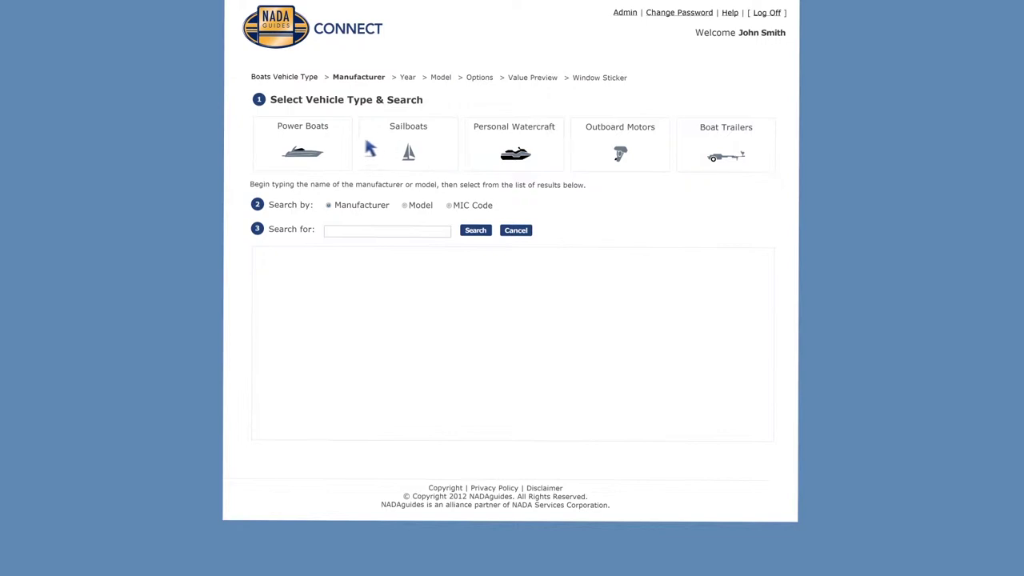
click(289, 141)
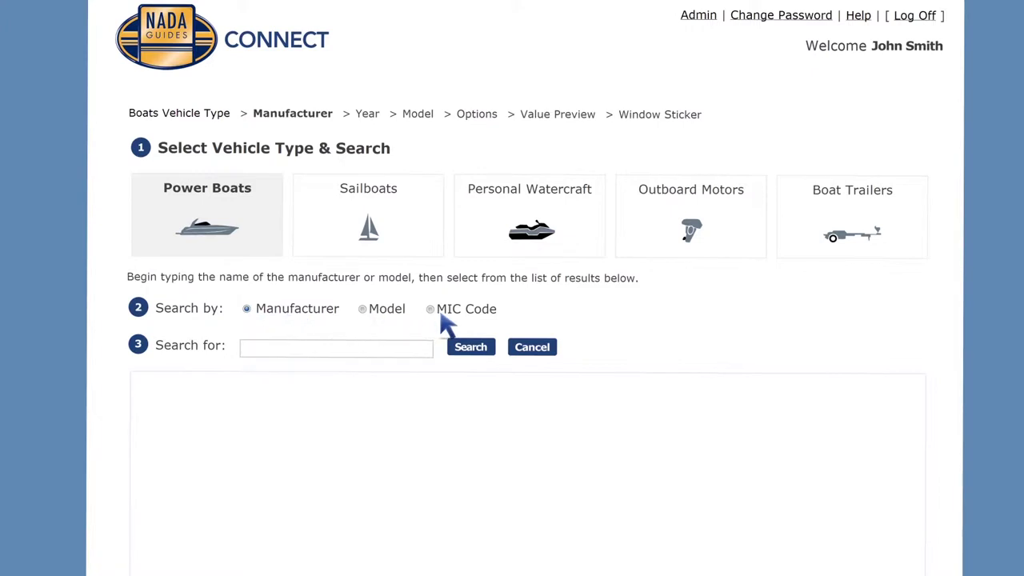
click(244, 350)
text(Bayl)
click(472, 351)
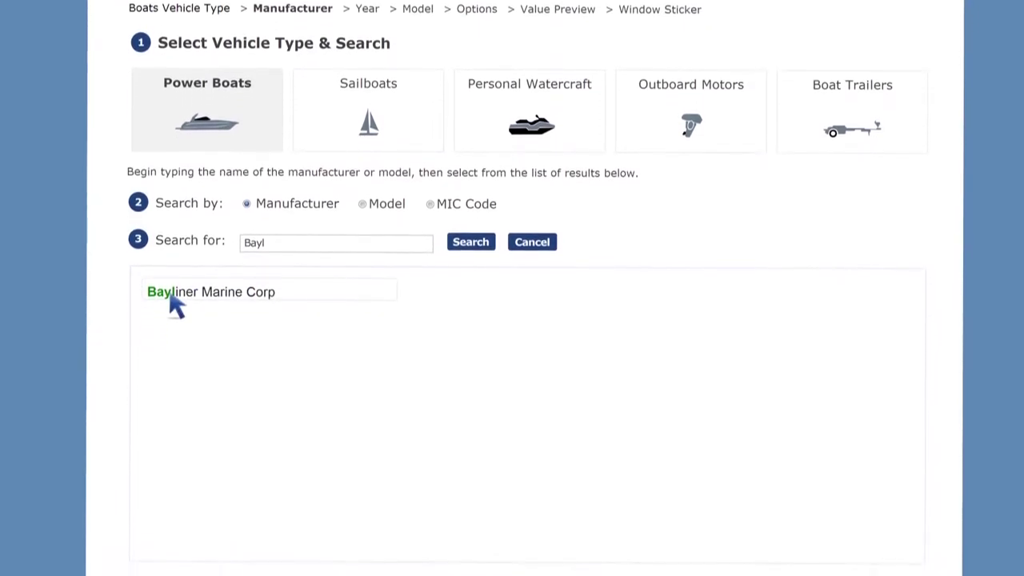
- Select Bayliner Marine Corp's 2010 185 BR and add the Bow Cover and Depth Sounder options
click(171, 269)
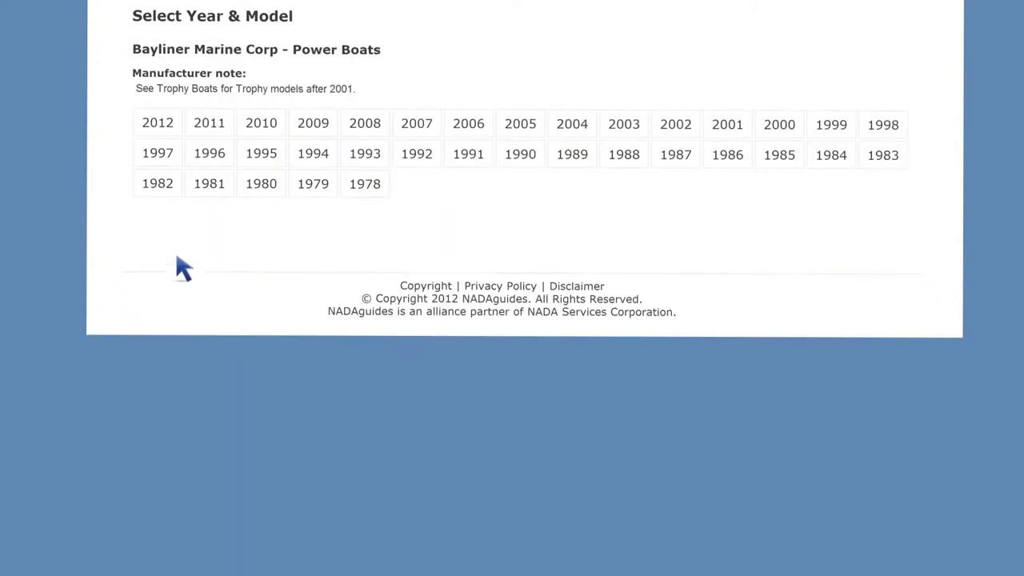
click(261, 125)
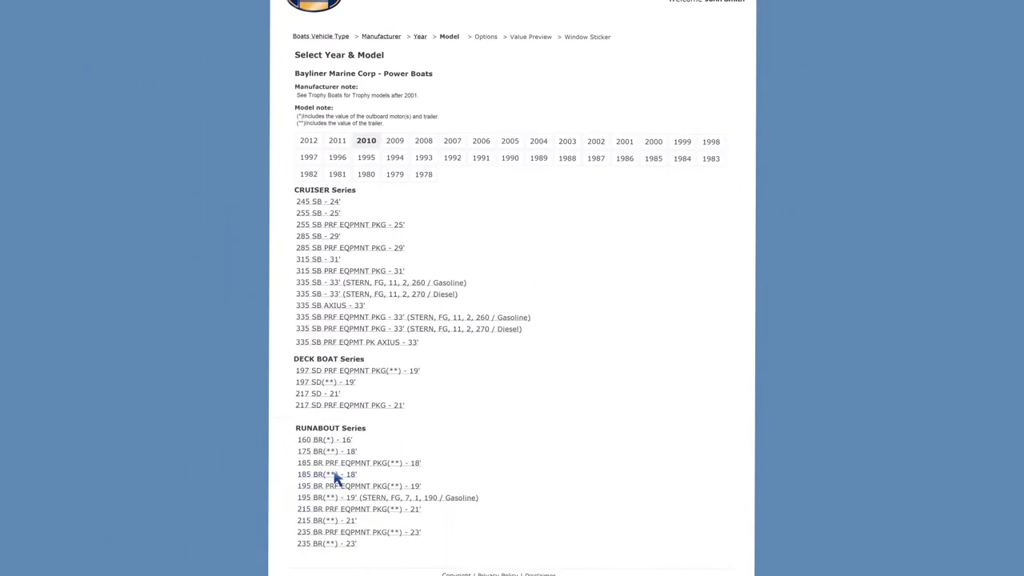
click(335, 475)
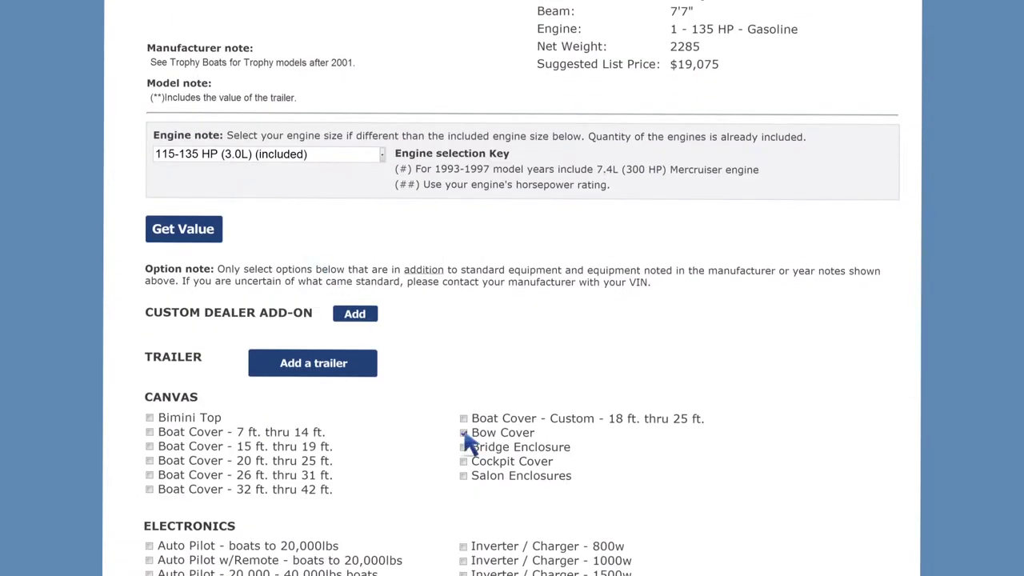
click(463, 433)
click(149, 364)
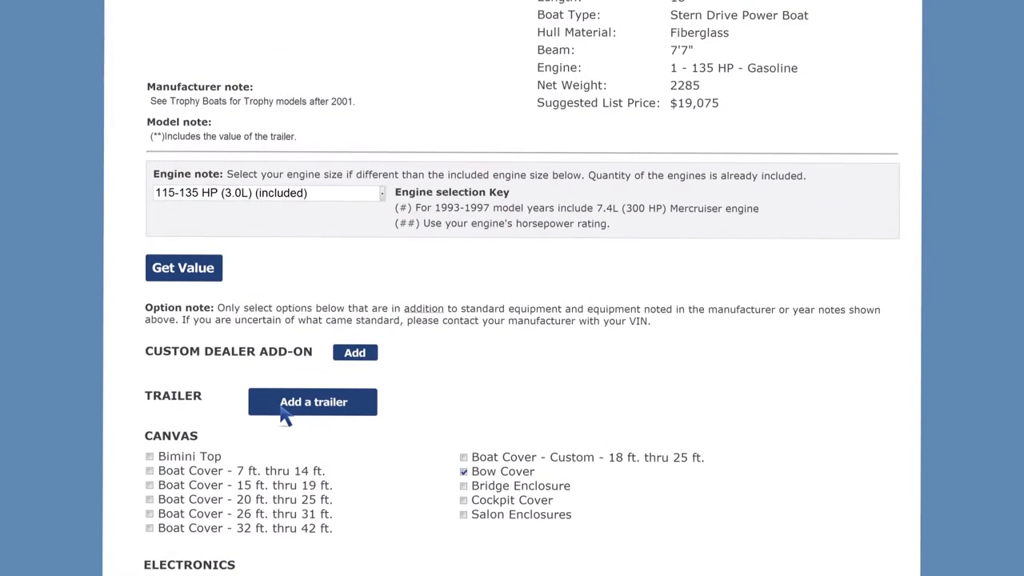
- Start adding a 2010 trailer, then cancel without choosing a model
click(287, 322)
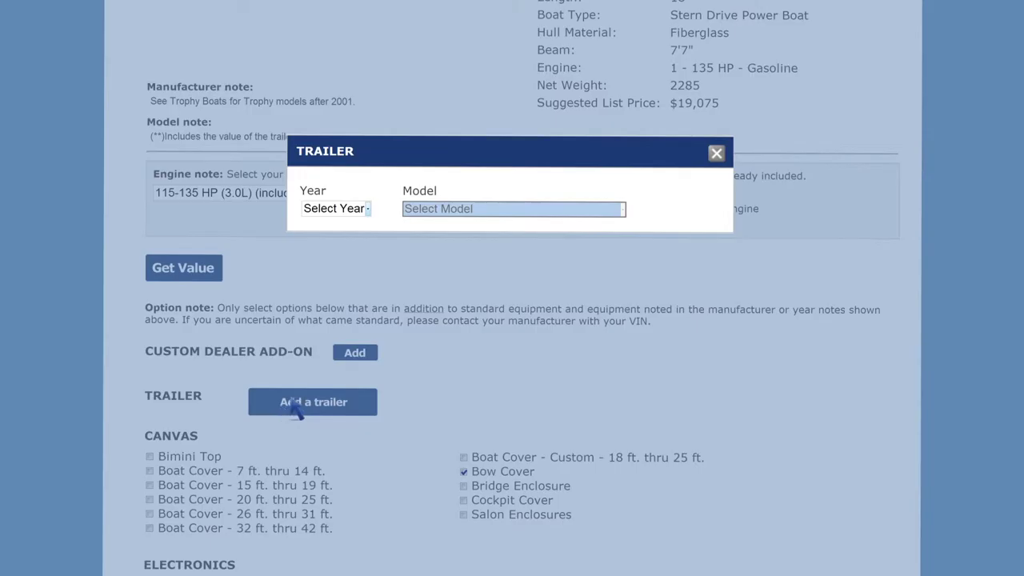
click(348, 212)
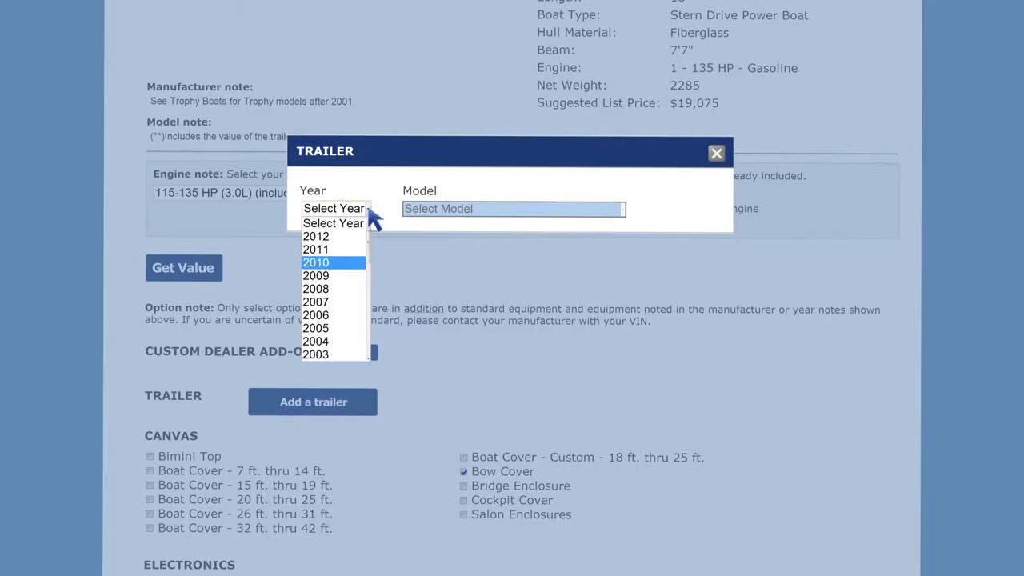
click(324, 261)
click(624, 210)
click(630, 213)
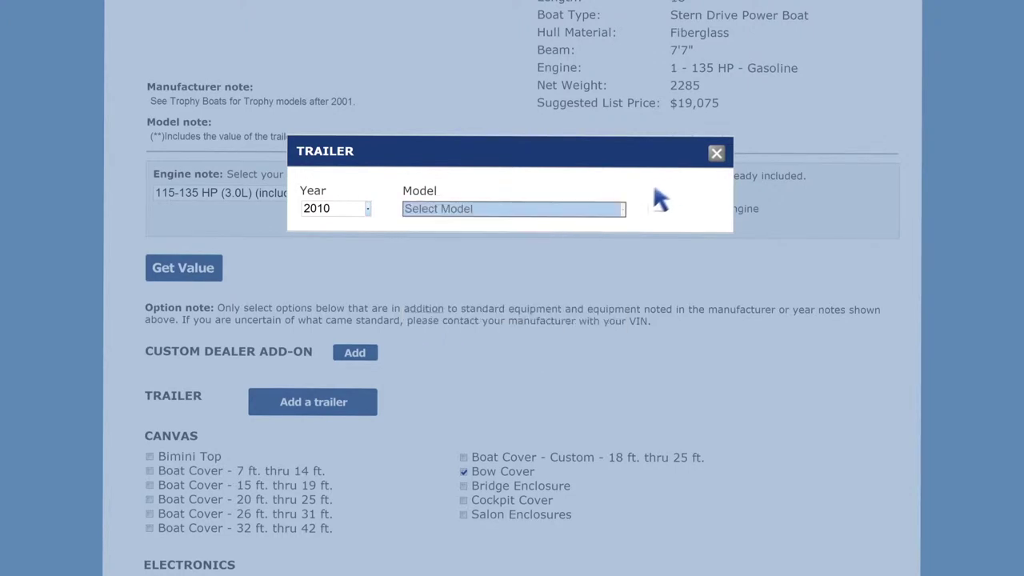
click(716, 152)
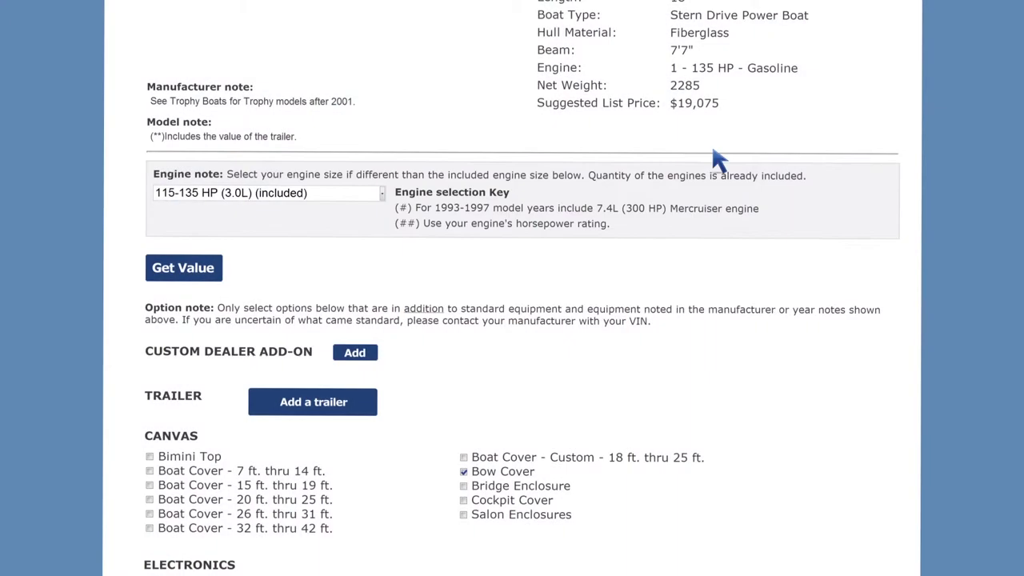
- Save a custom dealer add-on 'Custom Graphics' priced at 1200
click(356, 358)
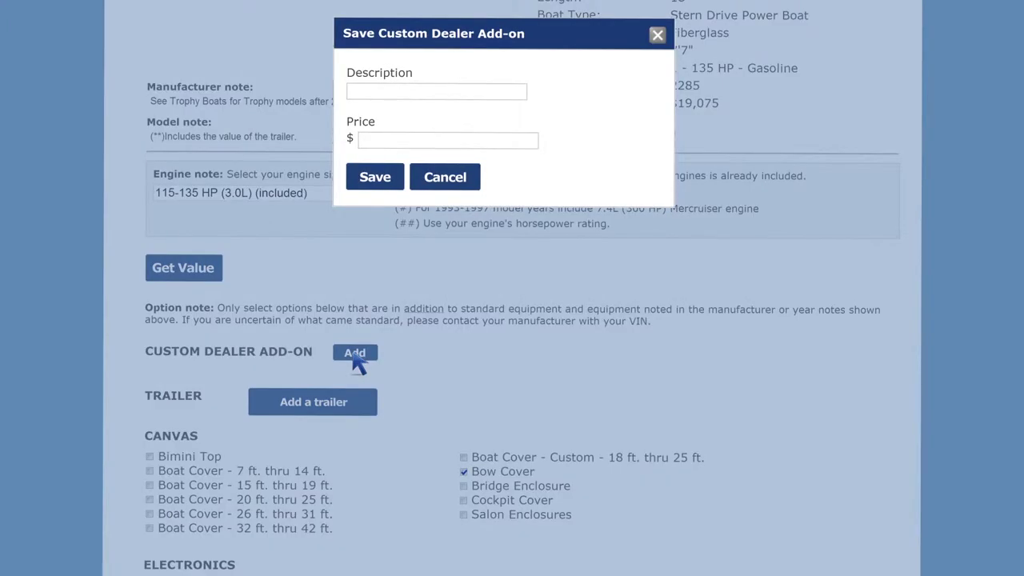
click(352, 94)
text(Custom Graphics)
click(360, 139)
text(1200)
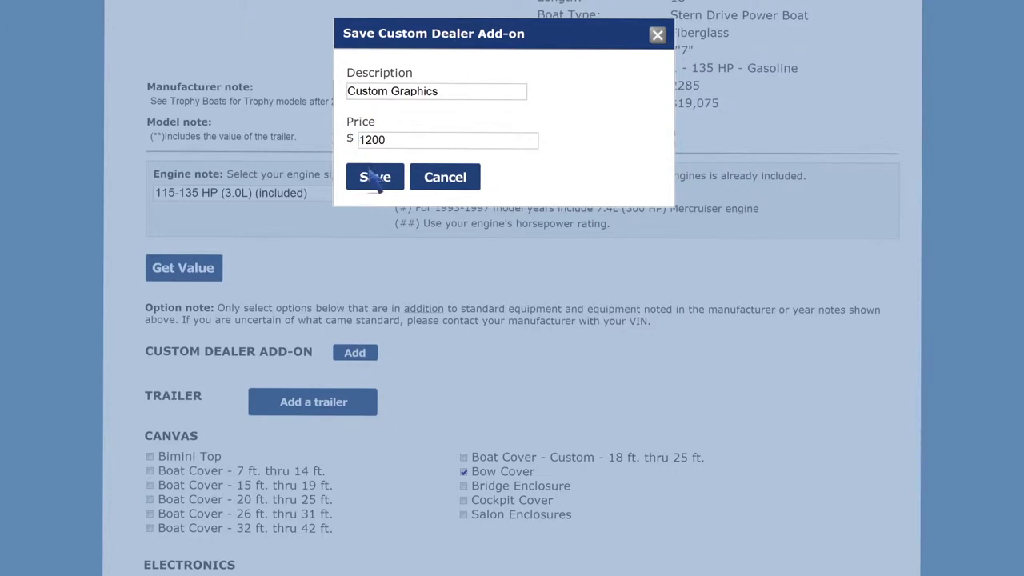
click(373, 181)
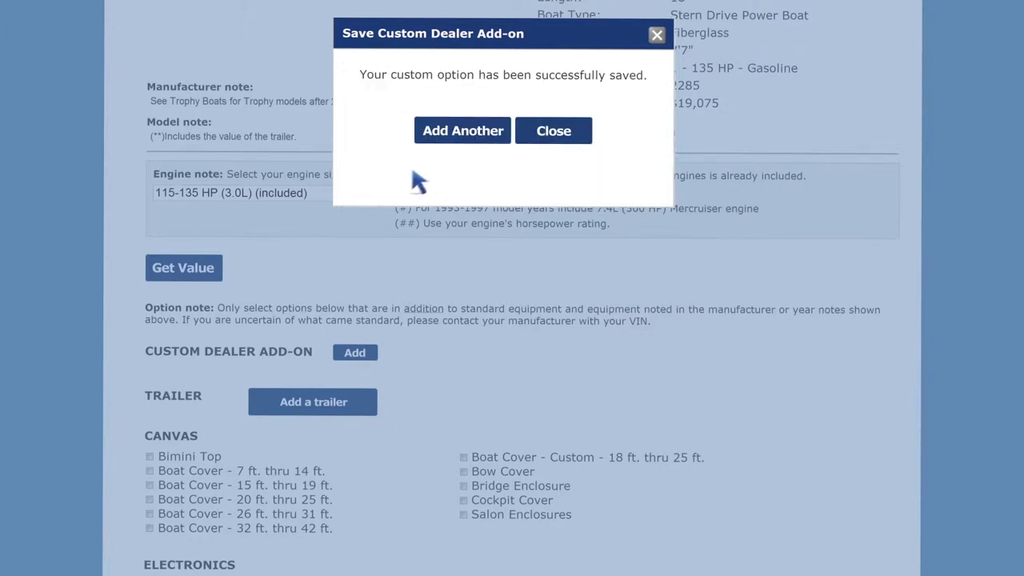
- Dismiss the confirmation and calculate the boat's value with the chosen options
click(558, 143)
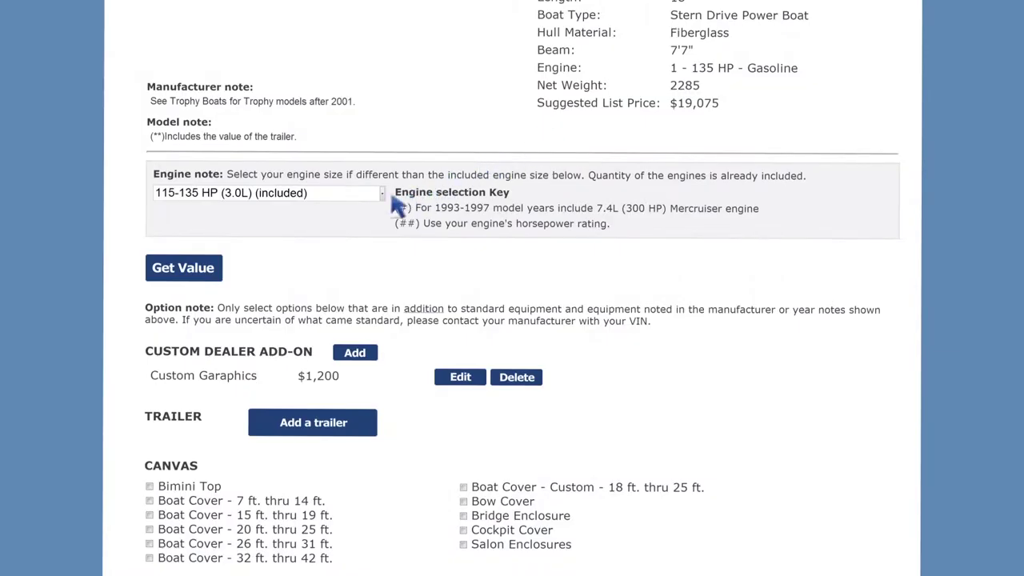
click(189, 283)
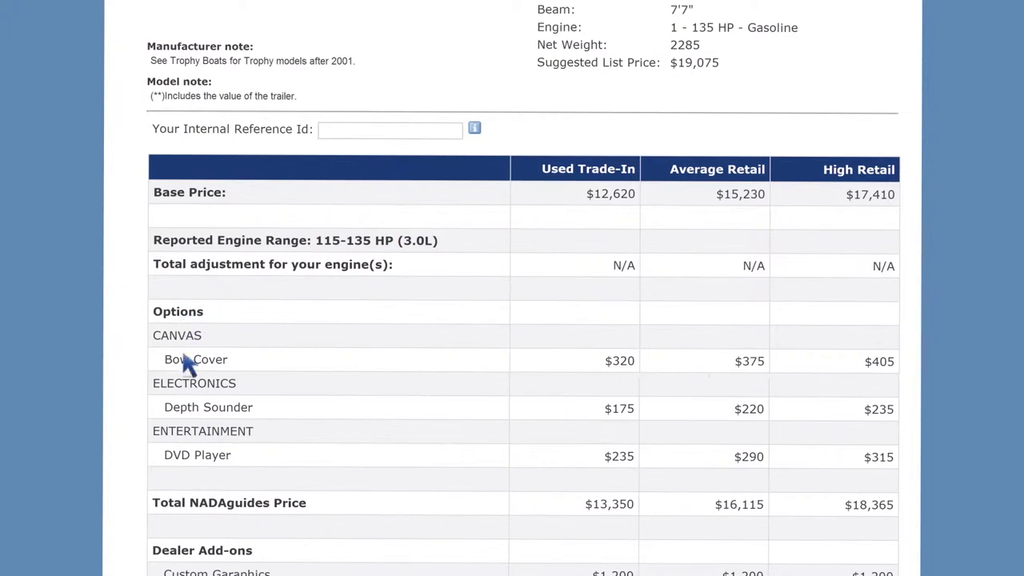
scroll(185, 392, down, 3)
scroll(185, 408, down, 4)
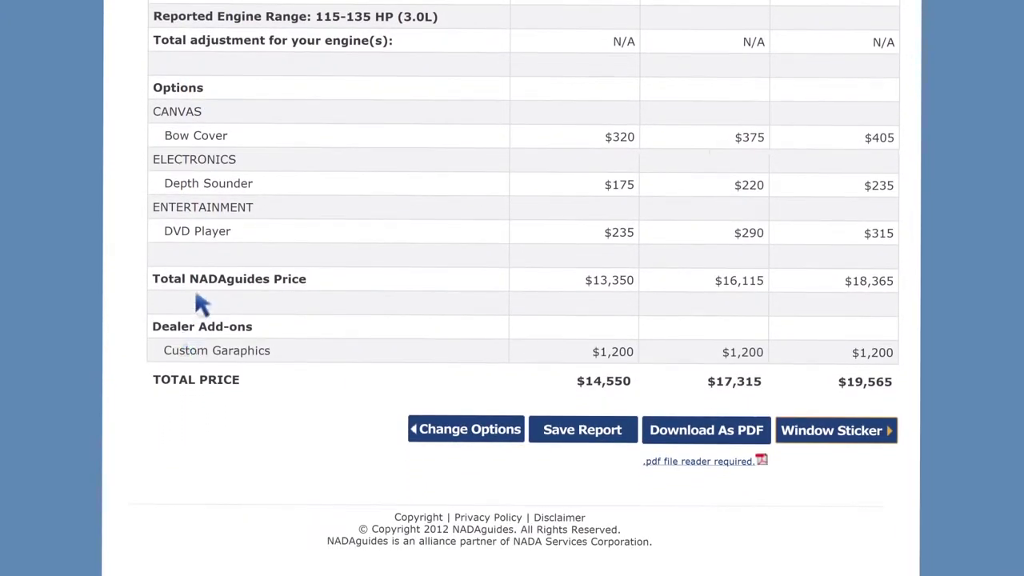
scroll(258, 153, up, 5)
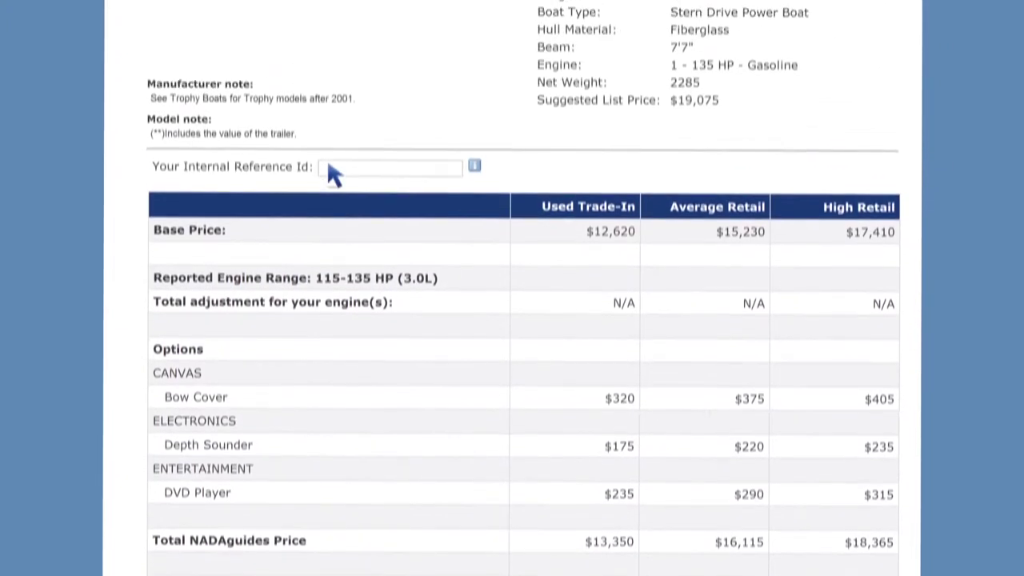
scroll(334, 175, up, 1)
- Enter internal reference id '2010 185 BR' and begin saving the report as a working copy
click(331, 226)
text(2010 185 BR)
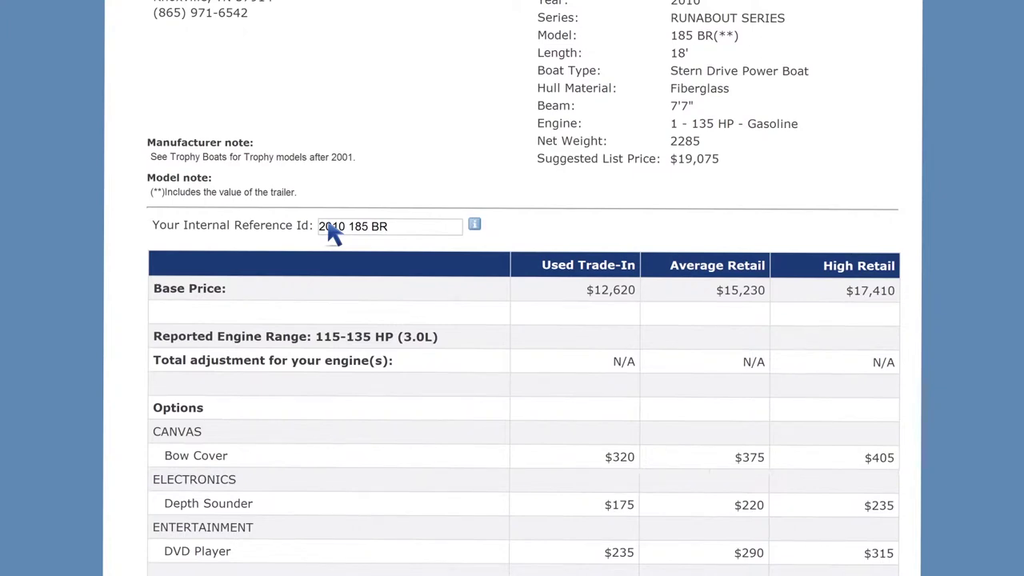
scroll(334, 232, down, 5)
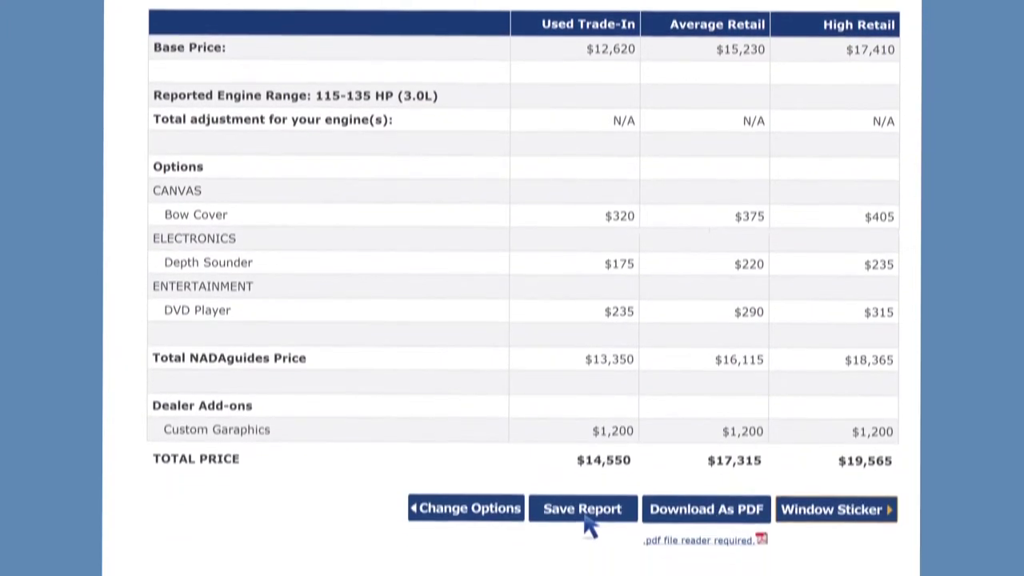
click(586, 517)
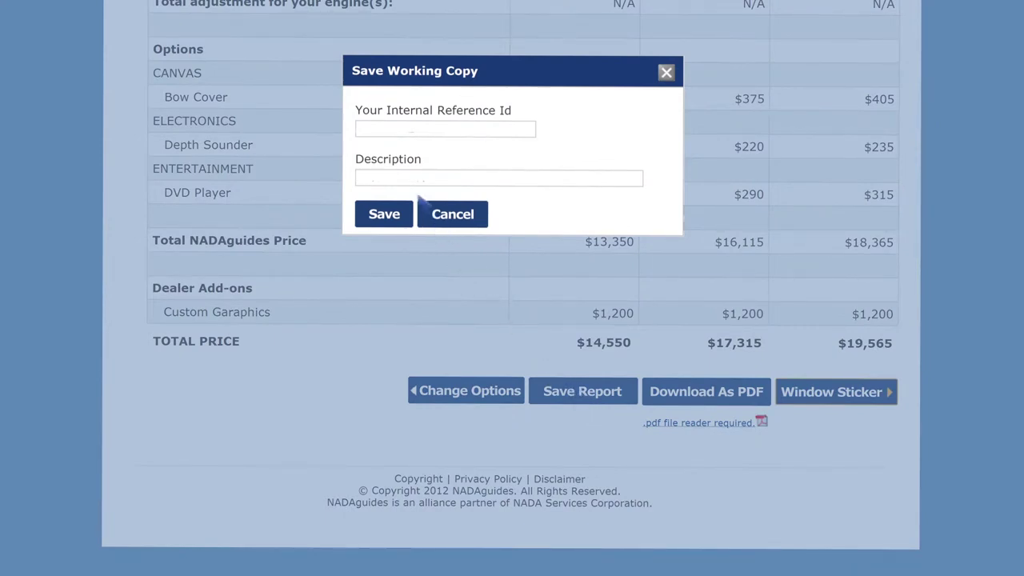
- Save the report with Reference Id and Description '2010 185 BR' and confirm
click(361, 128)
text(2010 185 BR)
click(372, 181)
text(2010 185 BR)
click(383, 213)
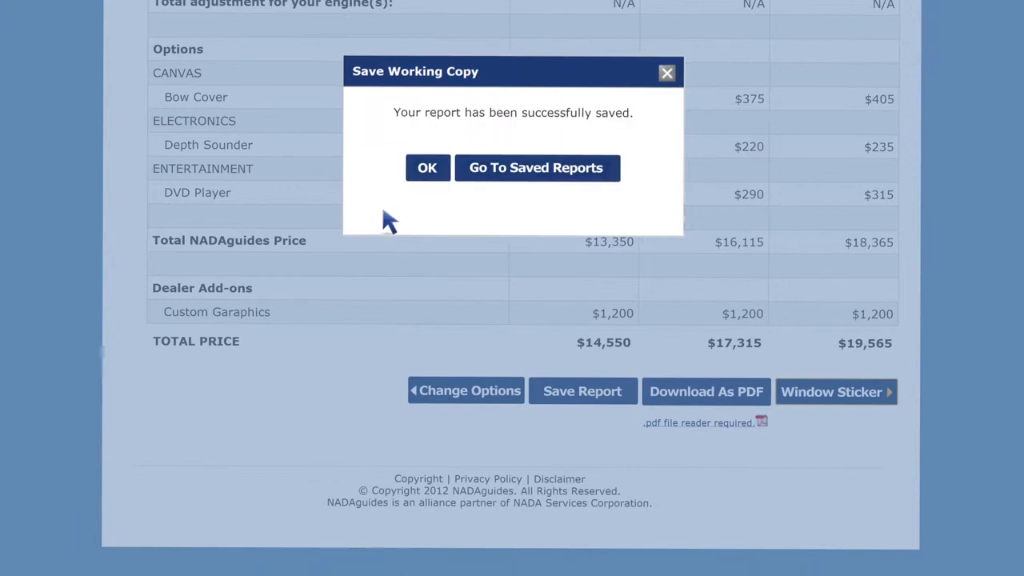
click(428, 170)
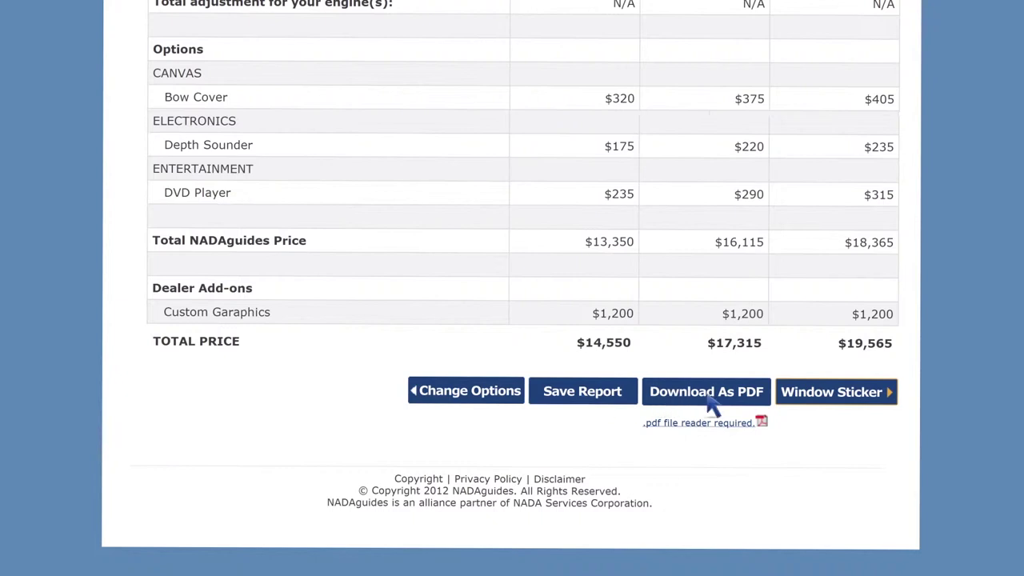
click(839, 404)
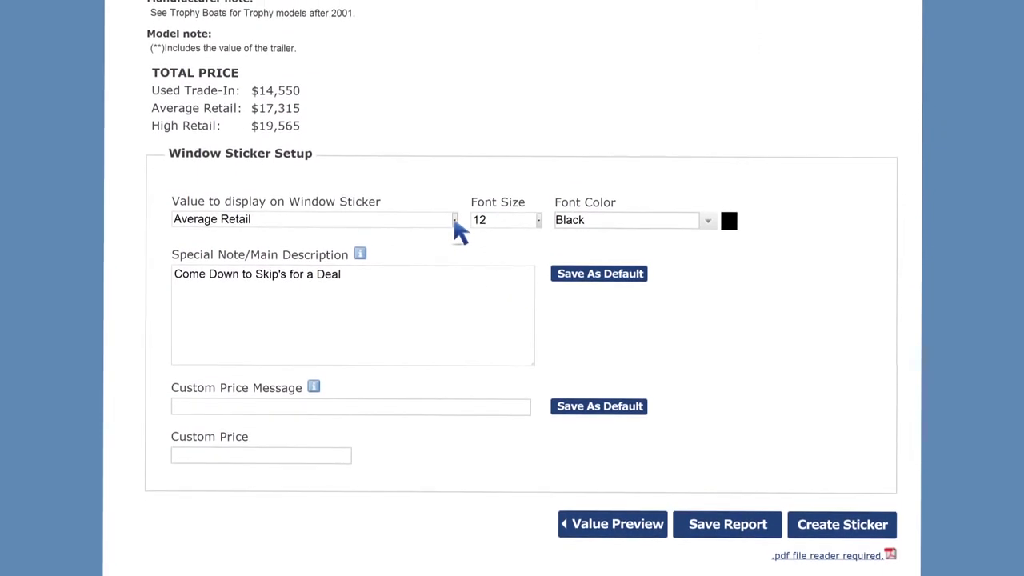
- Keep Average Retail, add the message 'Special price...TODAY ONLY!', and save the sticker PDF to Downloads
click(454, 220)
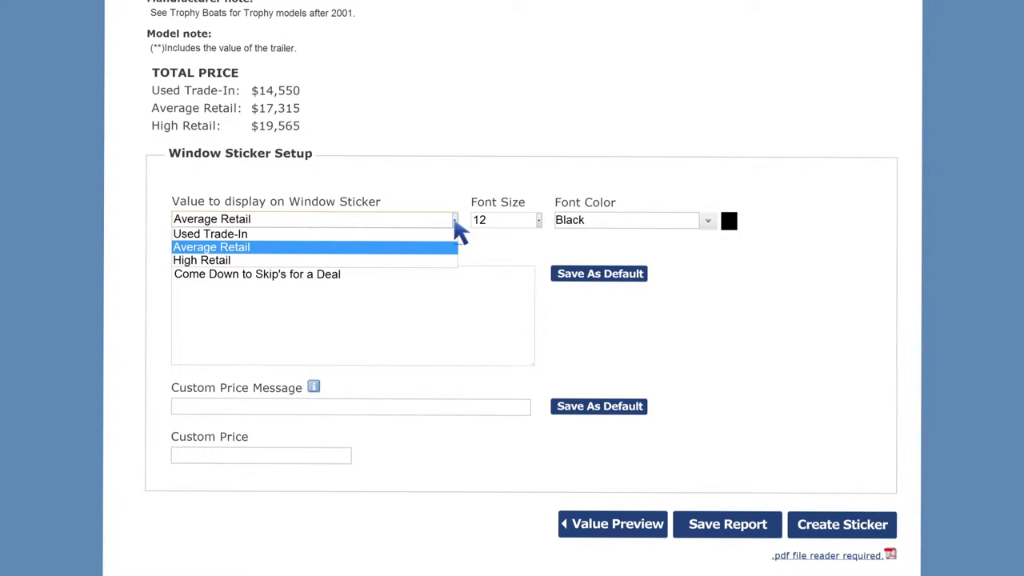
click(428, 244)
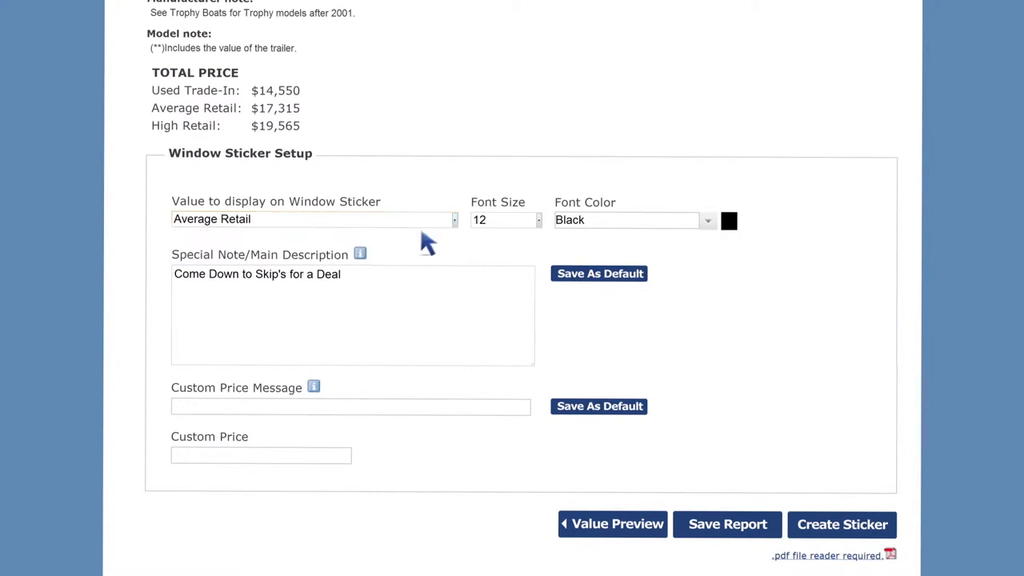
mouse_move(359, 256)
mouse_move(317, 392)
click(181, 407)
text(Special price...TODAY ONLY!)
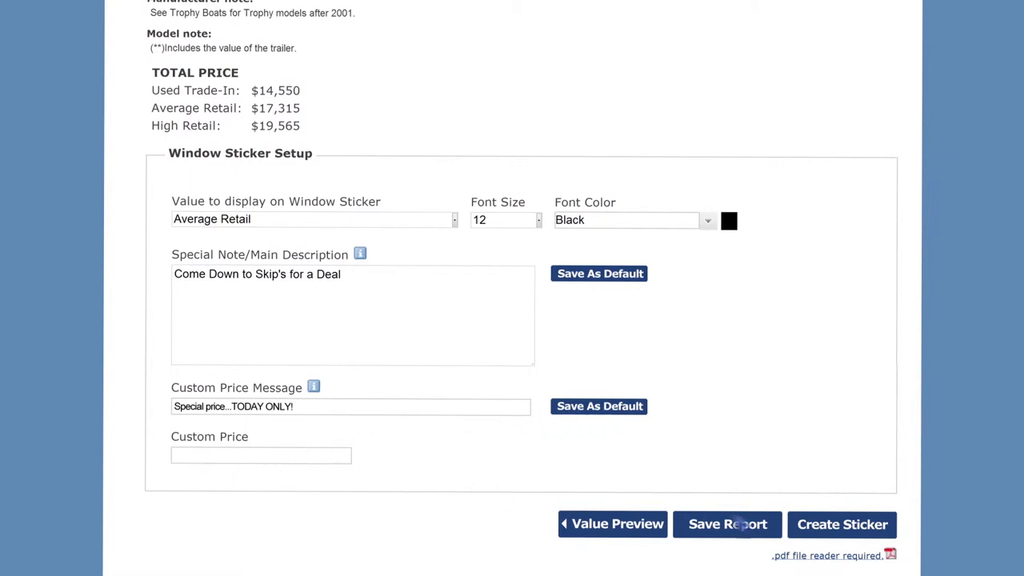
click(846, 538)
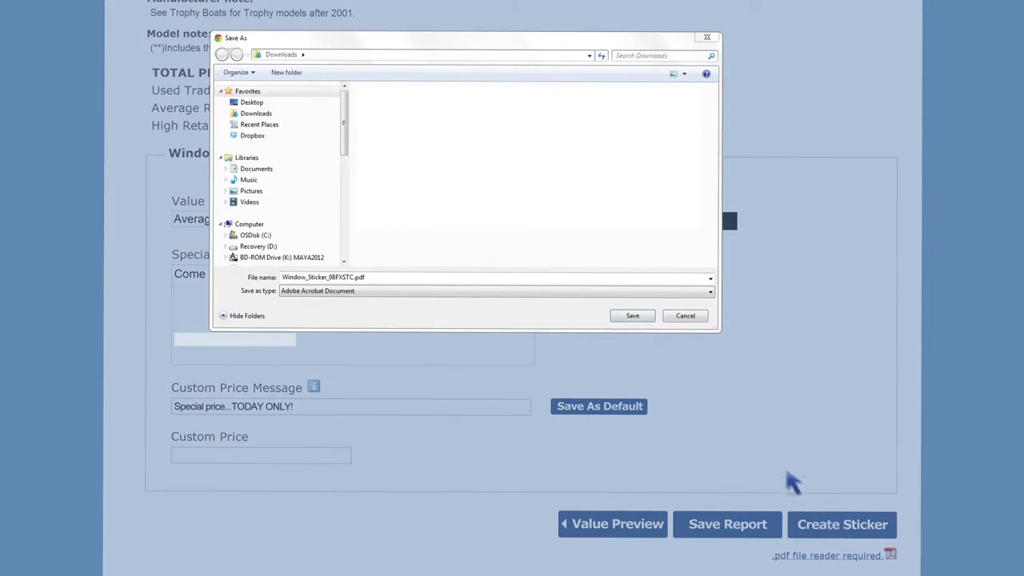
click(633, 317)
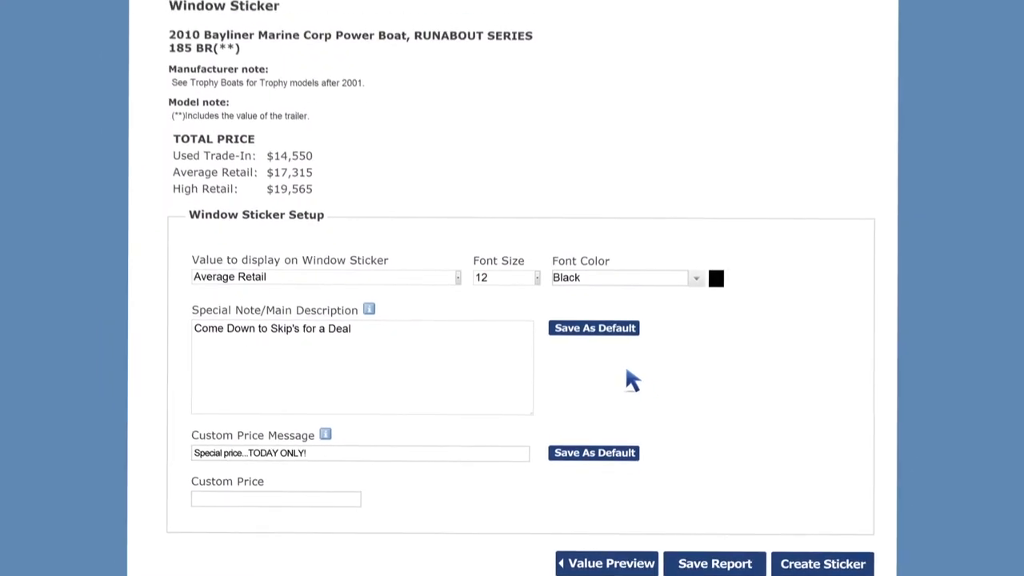
- Preview the sticker from Admin's Window Sticker/Hang Tag/MH Value Report Setup, then close the preview
click(645, 73)
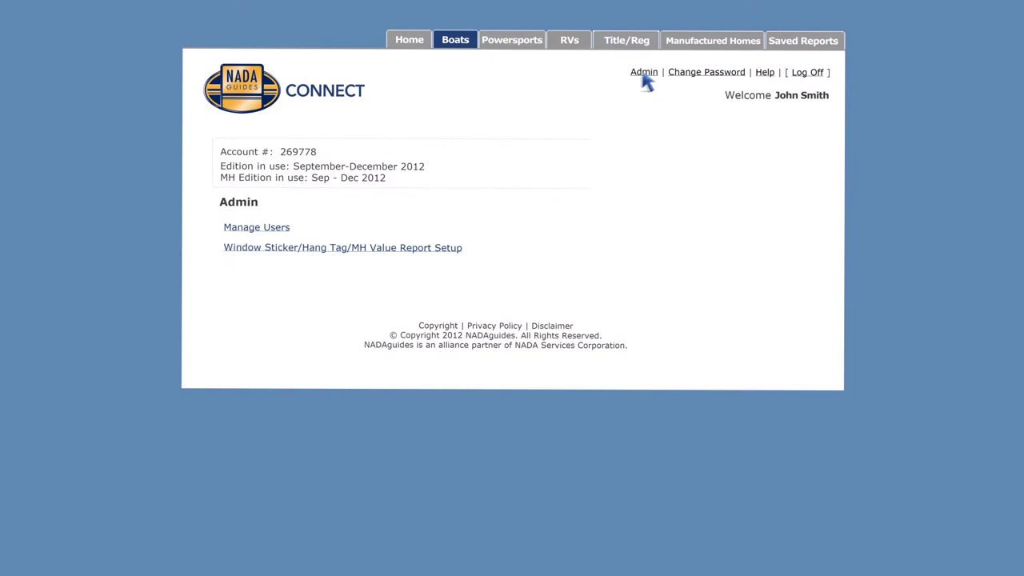
click(282, 250)
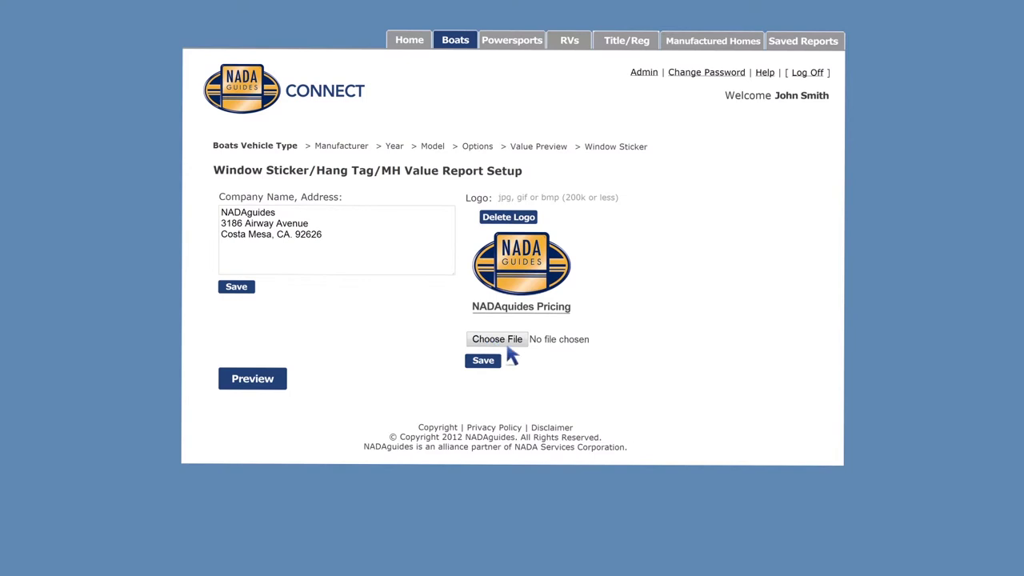
click(253, 388)
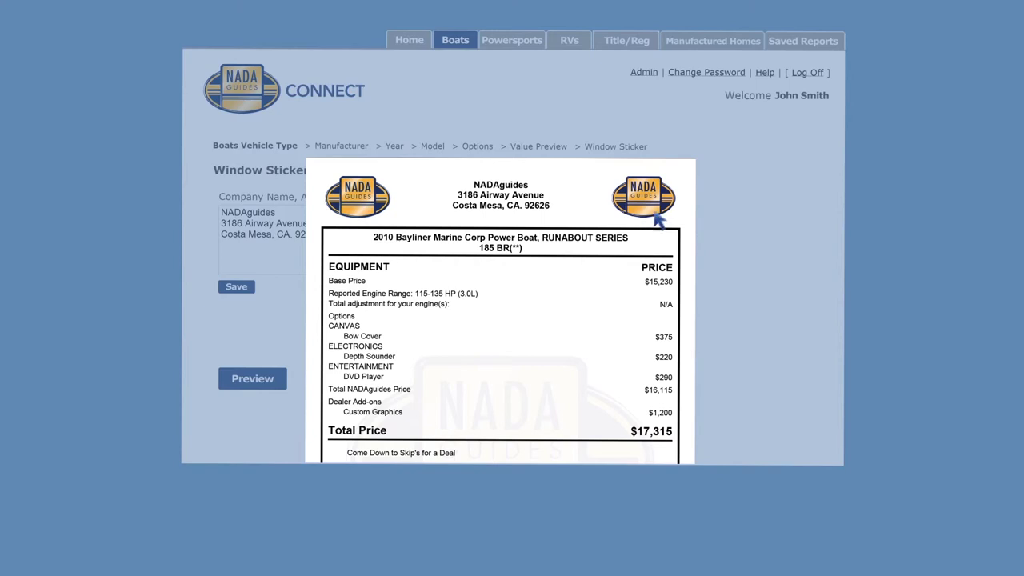
click(688, 187)
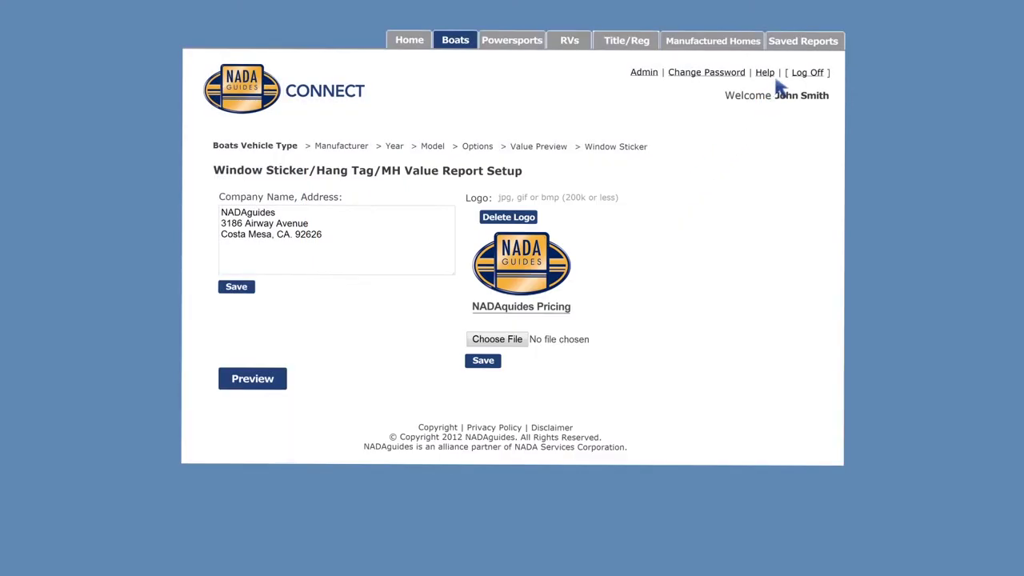
click(805, 50)
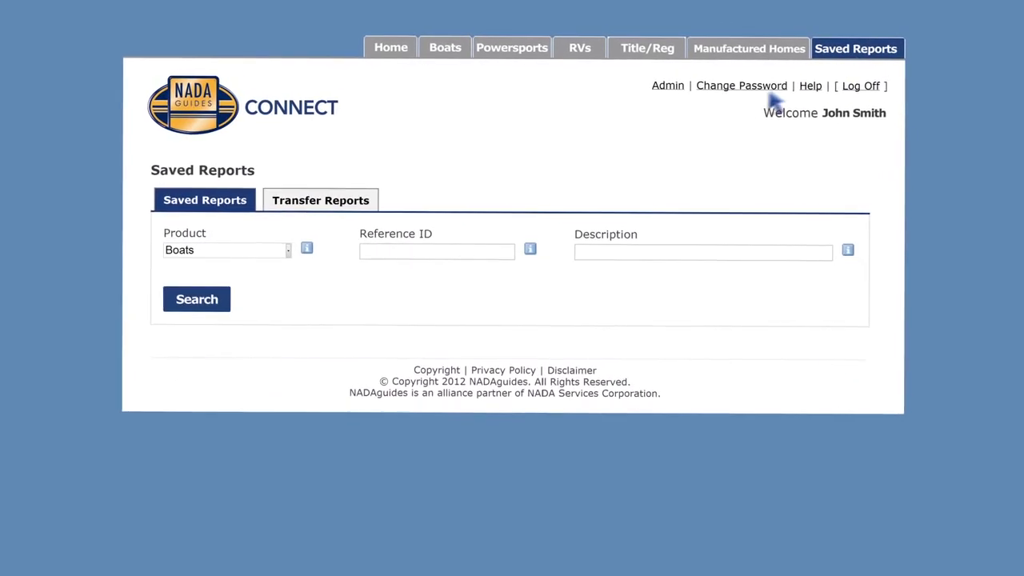
- Search saved reports for Reference ID '2010 185 BR' and reopen the matching report
click(363, 253)
text(2010 185 BR)
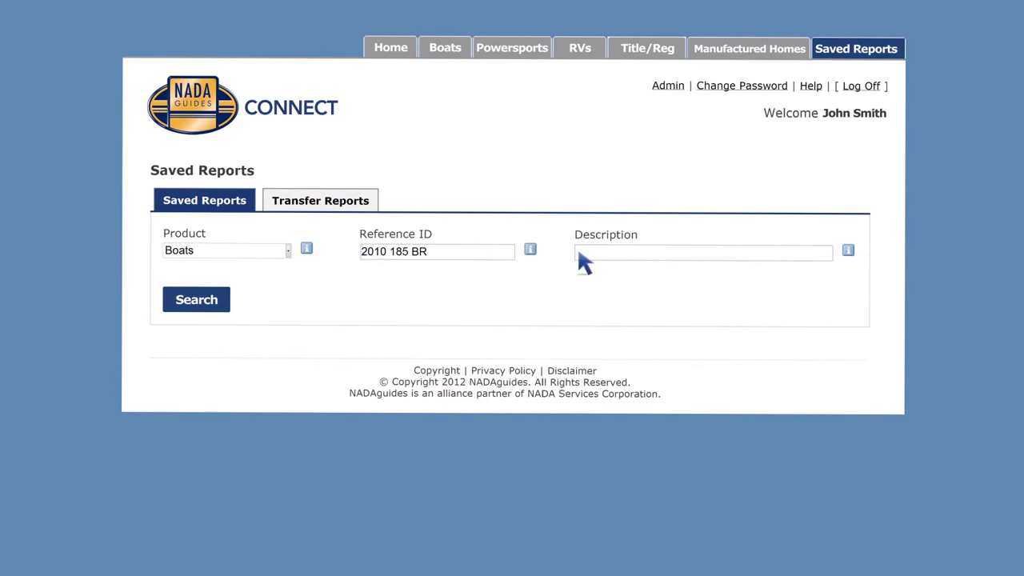
click(194, 311)
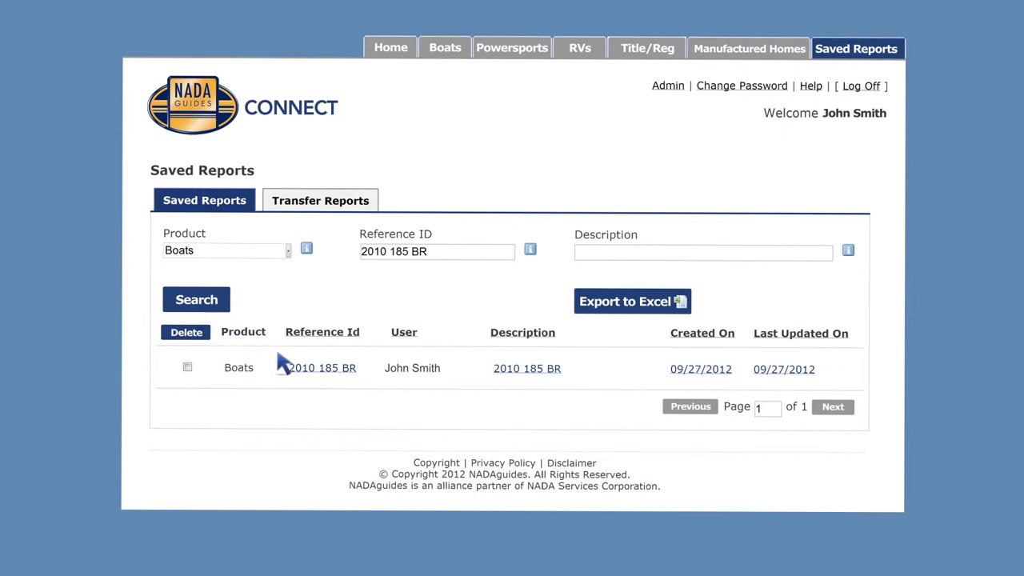
click(307, 370)
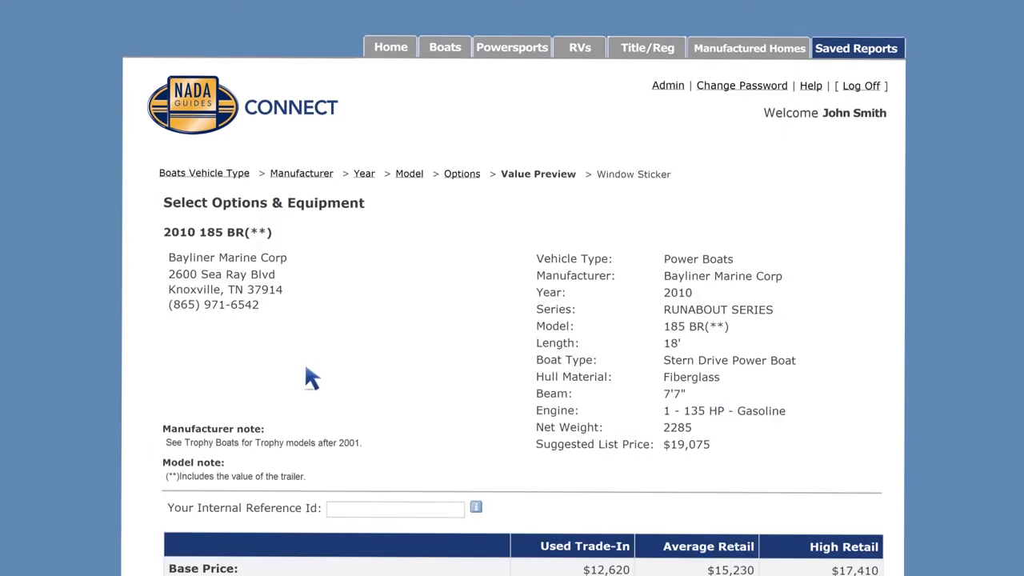